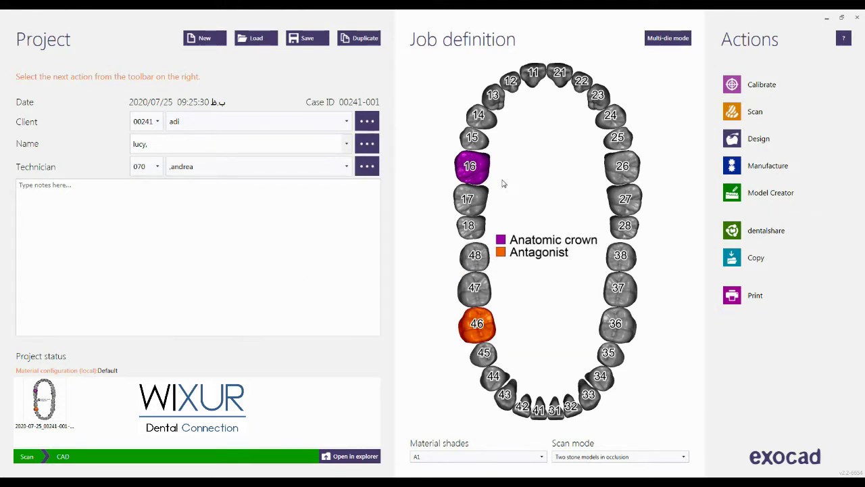
Save the project with an anatomic crown on tooth 16 and antagonist 46, and start its CAD design.
{"action": "mouse_move", "coordinate": [485, 172]}
{"action": "mouse_move", "coordinate": [477, 316]}
{"action": "left_click", "coordinate": [308, 40]}
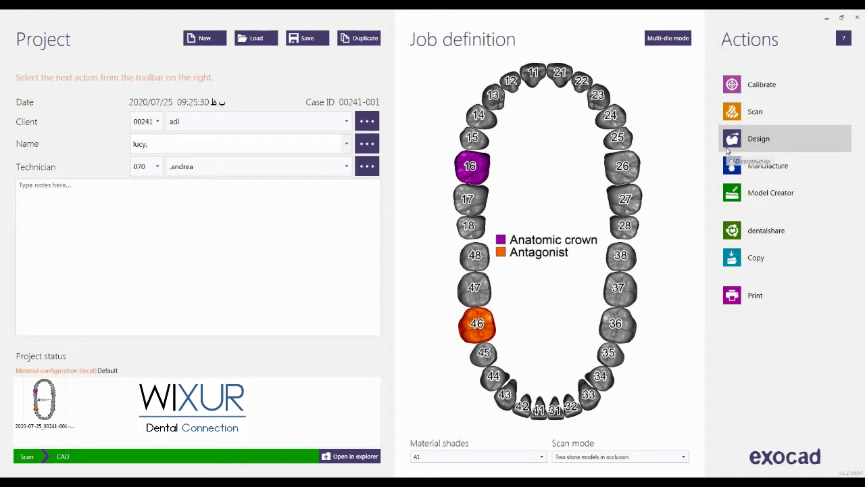
{"action": "left_click", "coordinate": [729, 148]}
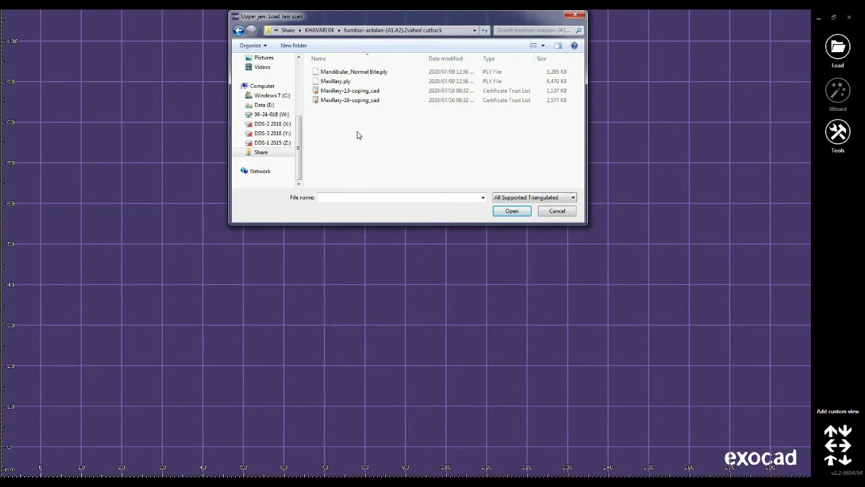
Load Maxillary.ply as the upper jaw scan and Mandibular_Normal Bite.ply as the lower jaw antagonist.
{"action": "left_click", "coordinate": [350, 82]}
{"action": "left_click", "coordinate": [512, 211]}
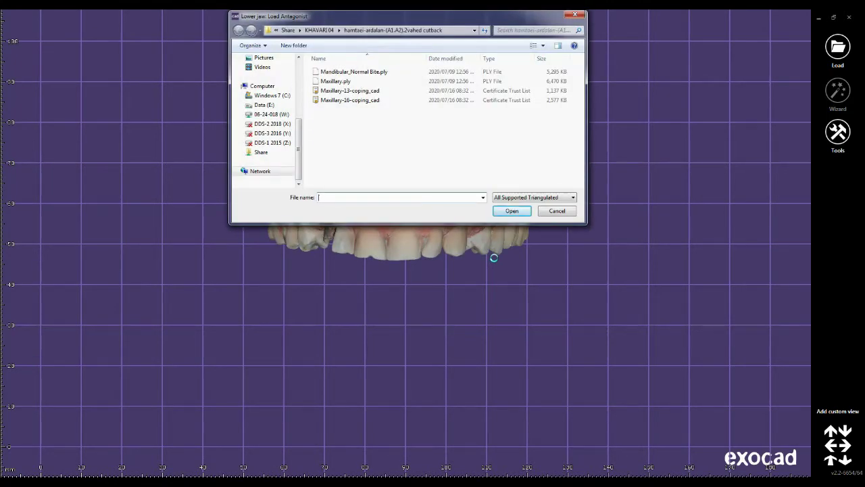
{"action": "left_click", "coordinate": [352, 72]}
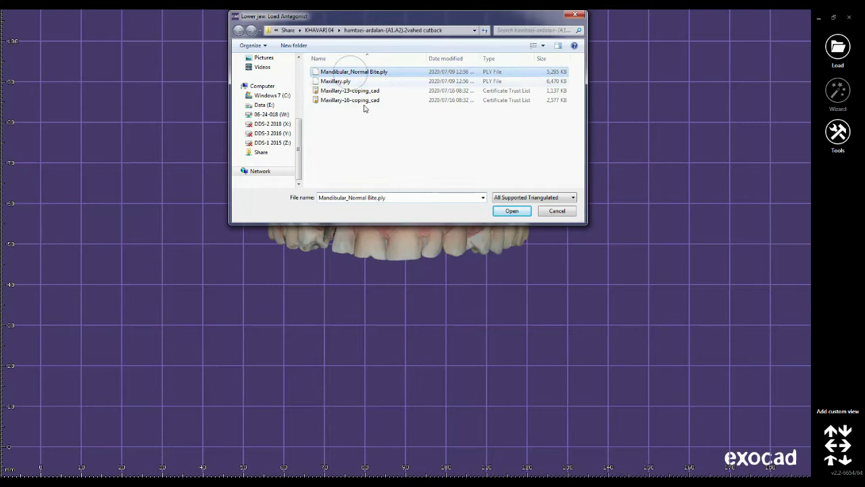
{"action": "left_click", "coordinate": [497, 212]}
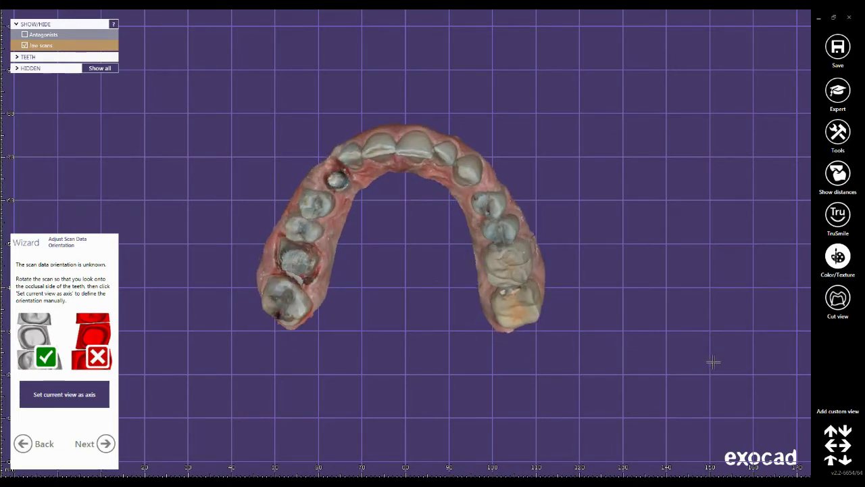
Set the current occlusal view of the upper jaw scan as its axis and continue to margin line detection.
{"action": "middle_click_drag", "start_coordinate": [445, 316], "coordinate": [481, 336]}
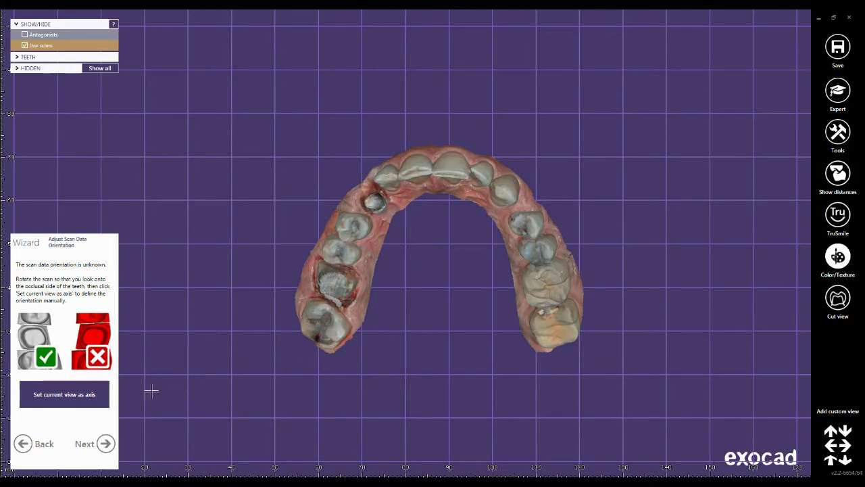
{"action": "left_click", "coordinate": [92, 395]}
{"action": "left_click", "coordinate": [115, 442]}
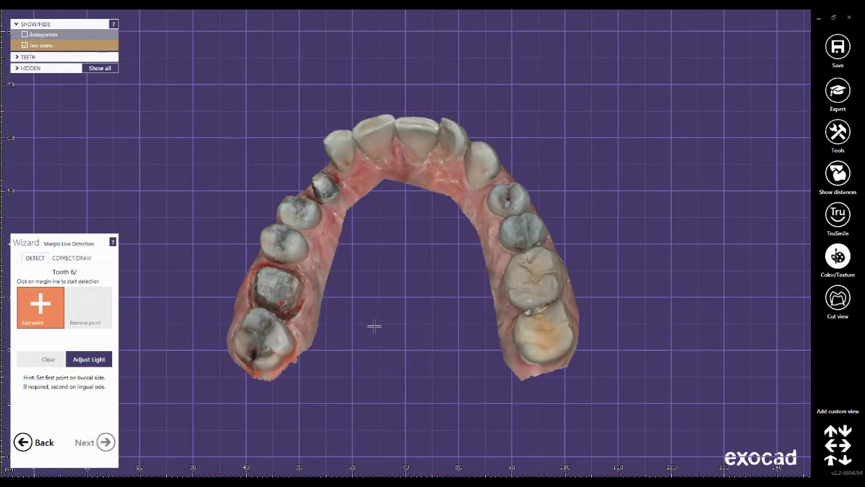
Turn off the scan's color texture and detect the margin line of the prepared tooth 16 from five points around it.
{"action": "mouse_move", "coordinate": [382, 315]}
{"action": "right_mouse_down"}
{"action": "mouse_move", "coordinate": [381, 332]}
{"action": "mouse_move", "coordinate": [383, 324]}
{"action": "right_mouse_up"}
{"action": "middle_click_drag", "start_coordinate": [400, 320], "coordinate": [471, 305]}
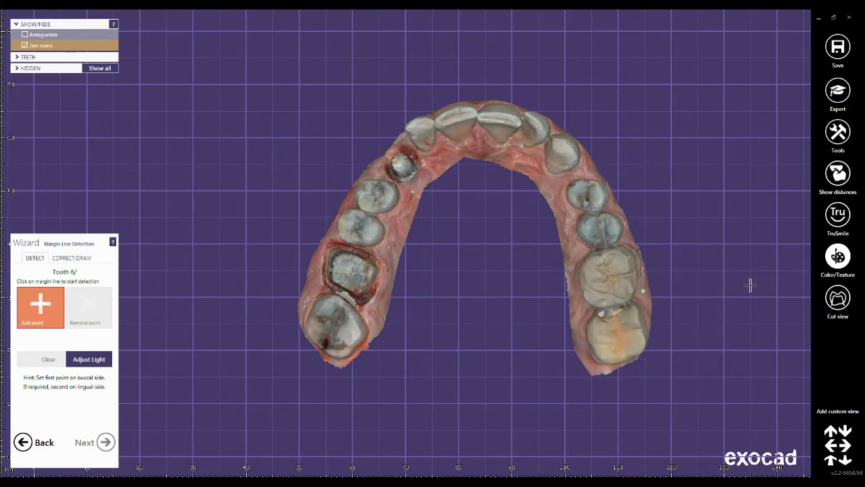
{"action": "left_click", "coordinate": [837, 257]}
{"action": "scroll", "coordinate": [319, 264], "scroll_direction": "up", "scroll_amount": 5}
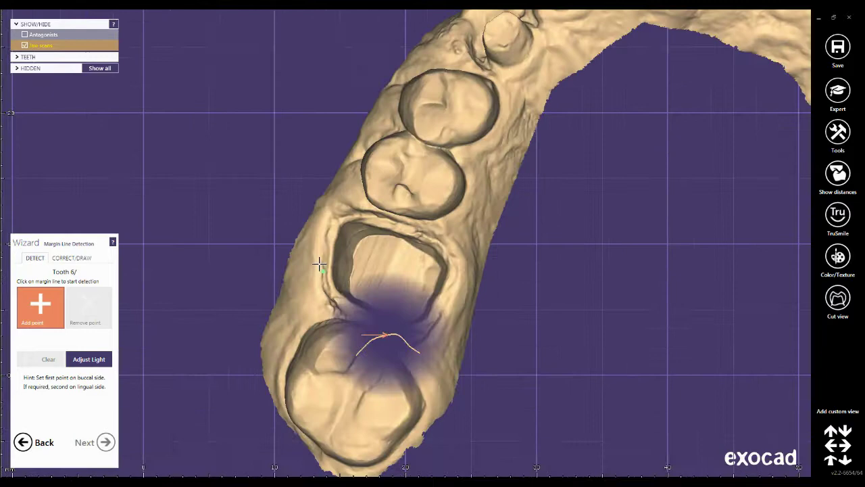
{"action": "scroll", "coordinate": [319, 264], "scroll_direction": "up", "scroll_amount": 4}
{"action": "left_click", "coordinate": [340, 244]}
{"action": "left_click", "coordinate": [414, 162]}
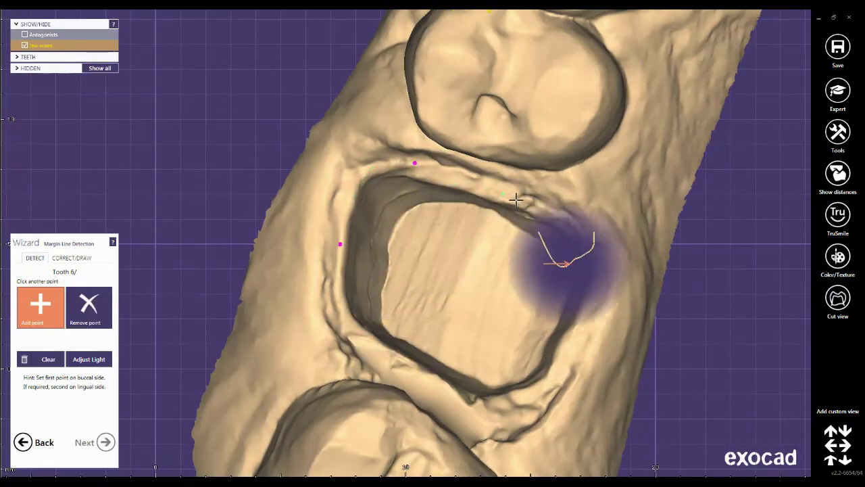
{"action": "left_click", "coordinate": [551, 208]}
{"action": "left_click", "coordinate": [570, 348]}
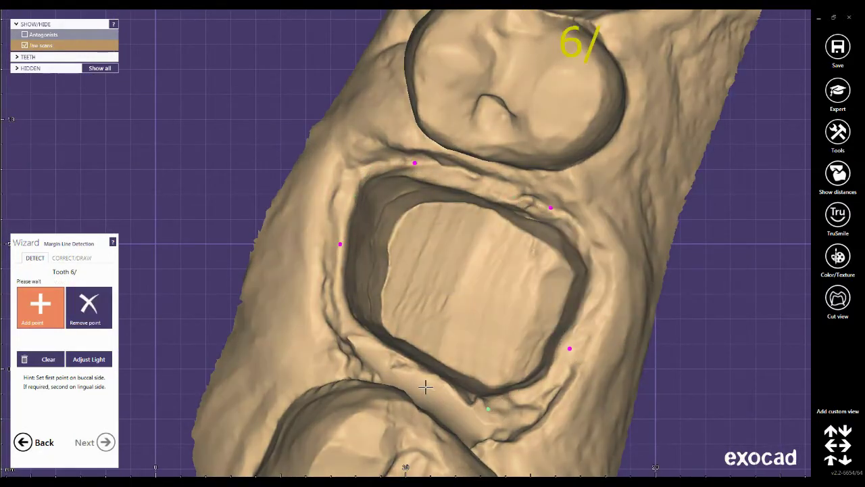
{"action": "left_click", "coordinate": [397, 369]}
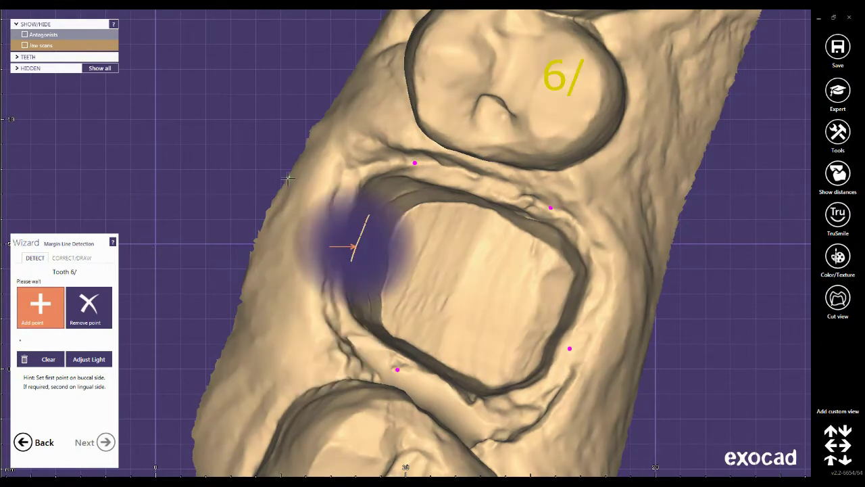
{"action": "scroll", "coordinate": [288, 178], "scroll_direction": "down", "scroll_amount": 5}
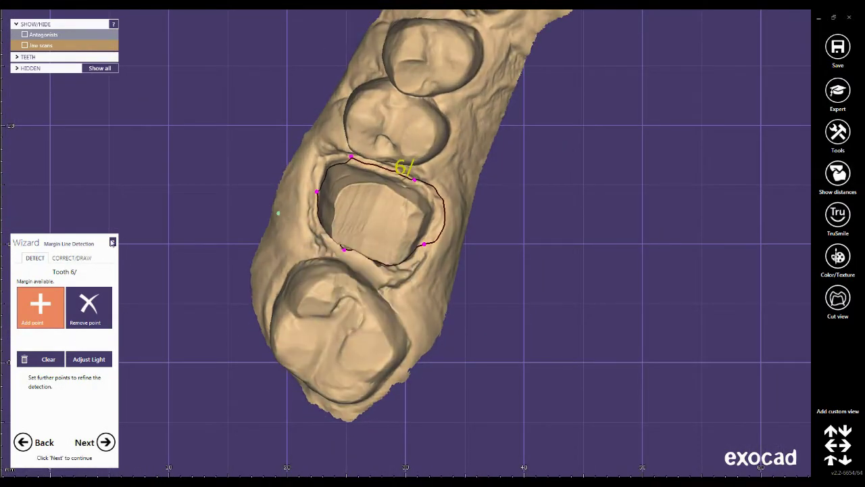
Correct the detected margin line by moving its points outward along the mesiobuccal corner of the preparation.
{"action": "left_click", "coordinate": [71, 258]}
{"action": "scroll", "coordinate": [299, 183], "scroll_direction": "up", "scroll_amount": 5}
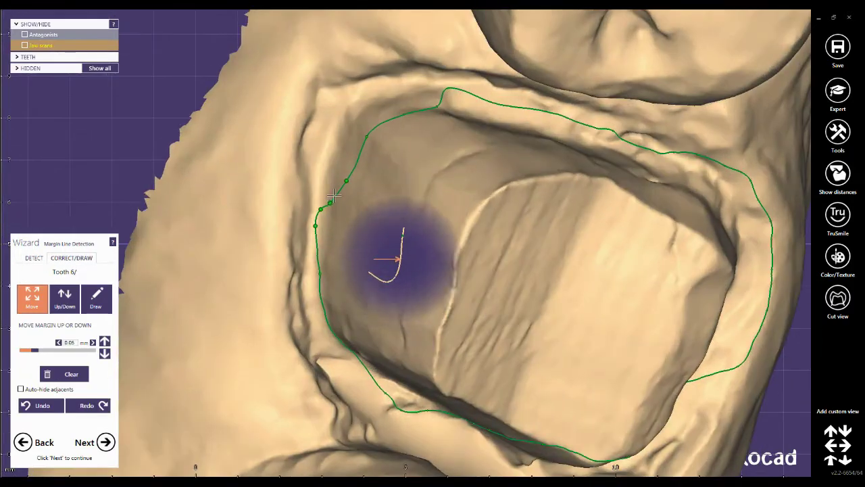
{"action": "left_click_drag", "start_coordinate": [333, 196], "coordinate": [329, 149]}
{"action": "left_click_drag", "start_coordinate": [324, 178], "coordinate": [319, 179]}
{"action": "left_click_drag", "start_coordinate": [332, 138], "coordinate": [326, 132]}
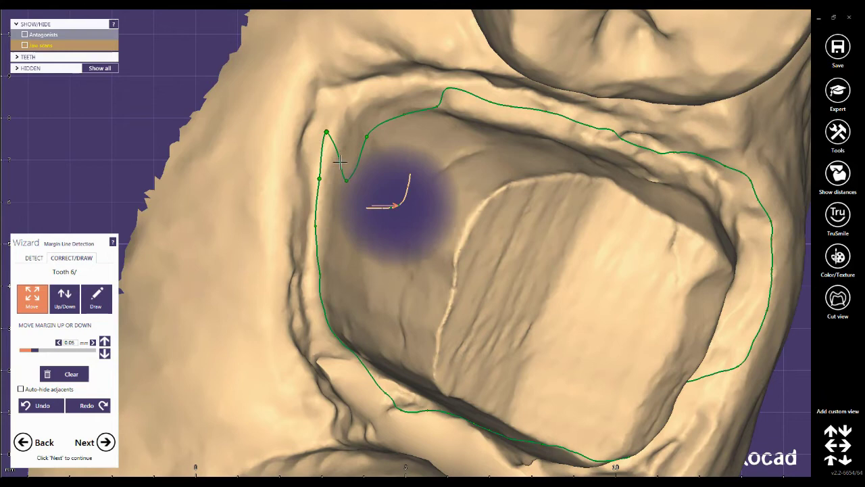
{"action": "left_click_drag", "start_coordinate": [346, 181], "coordinate": [444, 81]}
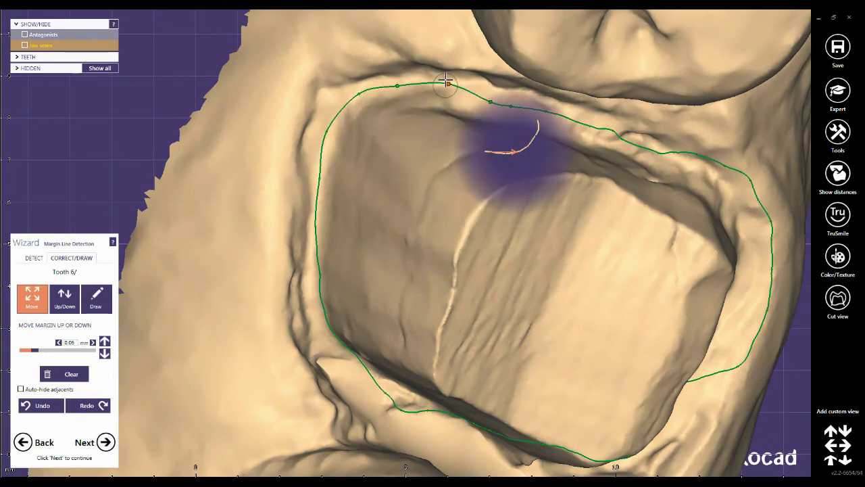
Correct the rest of the margin line along the mesial, lingual and distal sides and accept the margin.
{"action": "right_click_drag", "start_coordinate": [444, 134], "coordinate": [479, 101]}
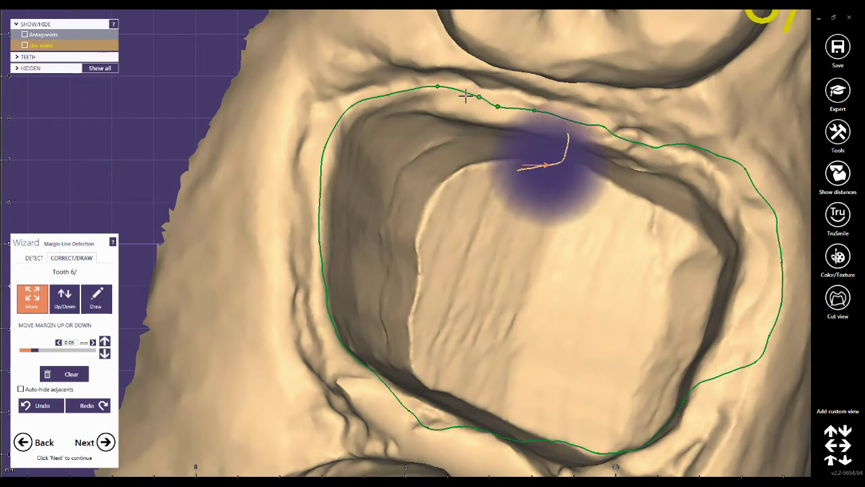
{"action": "left_click_drag", "start_coordinate": [436, 90], "coordinate": [623, 139]}
{"action": "right_click", "coordinate": [599, 128]}
{"action": "right_click", "coordinate": [483, 149]}
{"action": "left_click", "coordinate": [601, 127]}
{"action": "scroll", "coordinate": [590, 152], "scroll_direction": "down", "scroll_amount": 4}
{"action": "right_click_drag", "start_coordinate": [584, 197], "coordinate": [562, 199]}
{"action": "scroll", "coordinate": [611, 146], "scroll_direction": "up", "scroll_amount": 4}
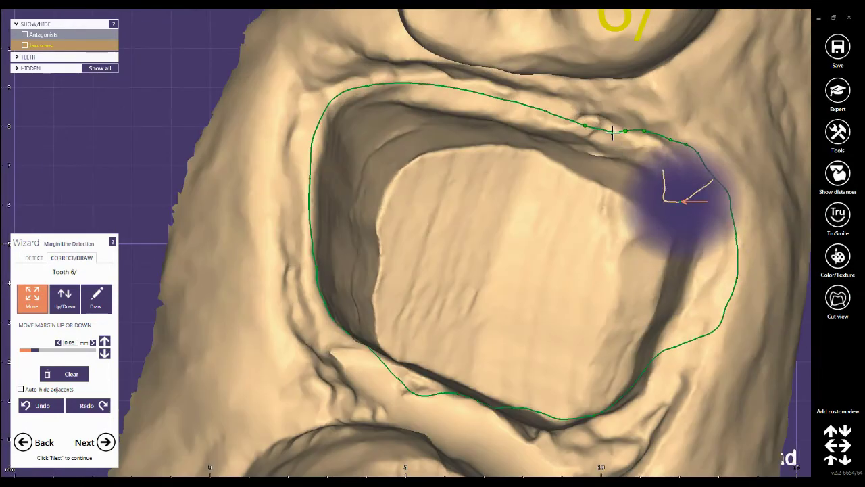
{"action": "scroll", "coordinate": [676, 196], "scroll_direction": "down", "scroll_amount": 5}
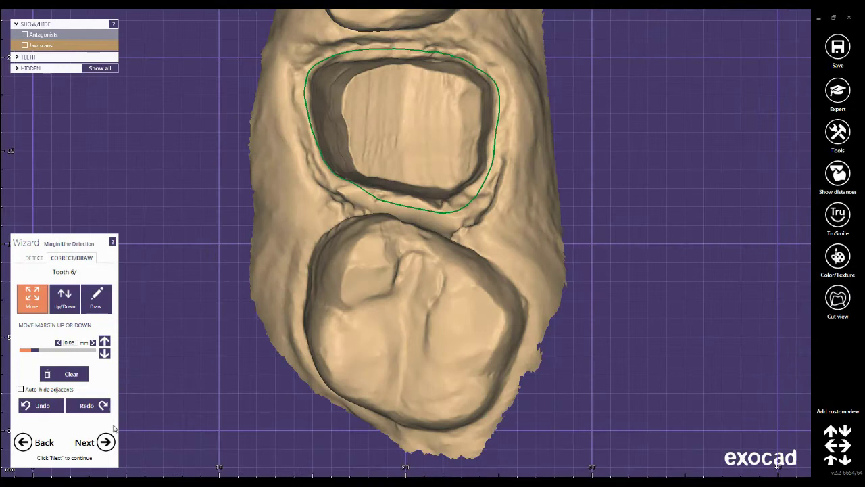
{"action": "left_click", "coordinate": [112, 443]}
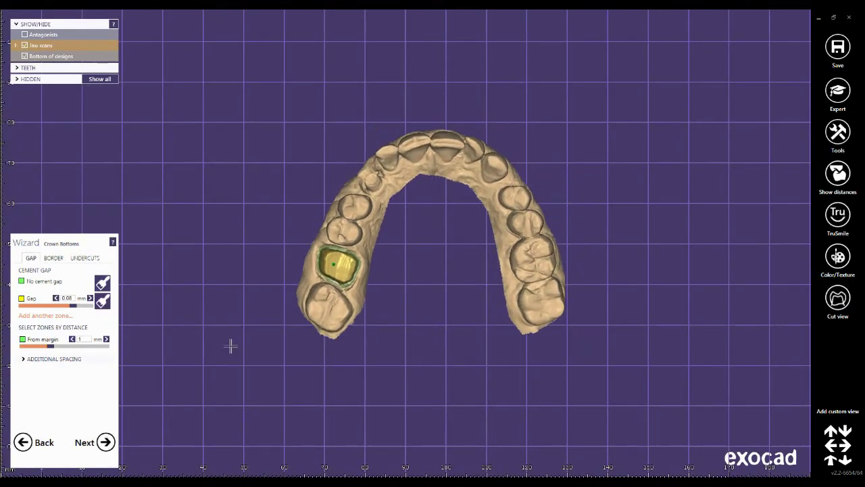
Set the crown bottom's cement gap to 0.053 mm and continue to model tooth placement.
{"action": "left_click_drag", "start_coordinate": [43, 309], "coordinate": [52, 311]}
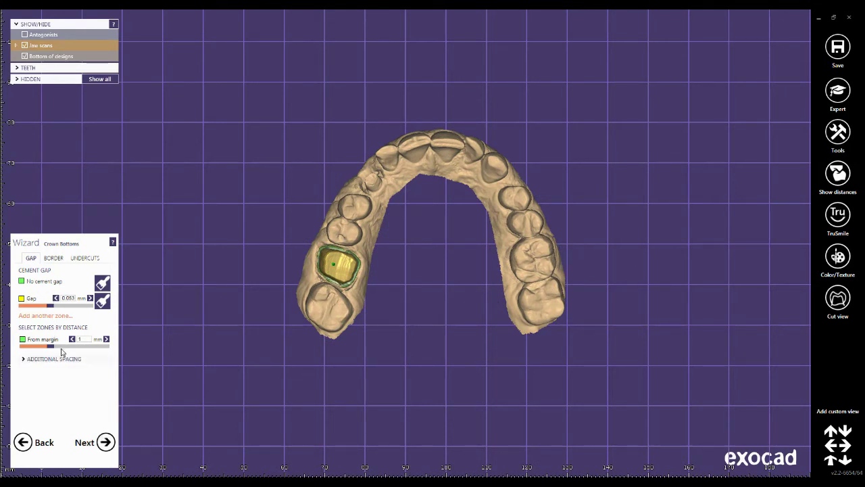
{"action": "left_click", "coordinate": [101, 441]}
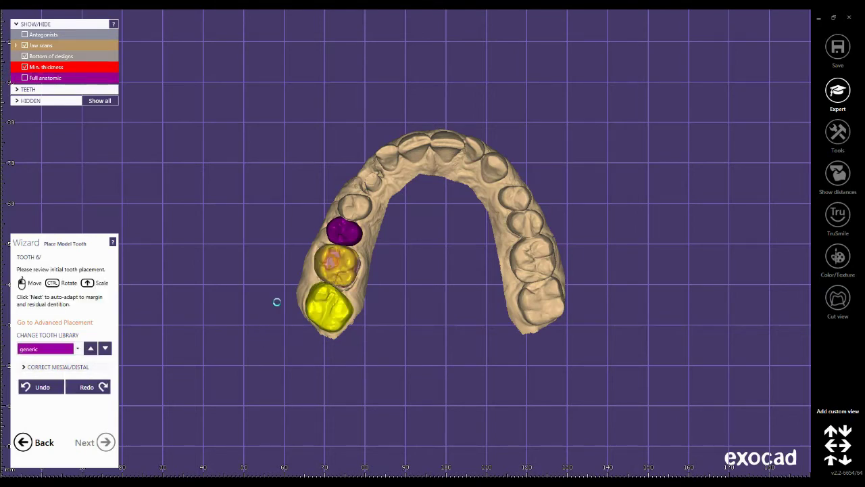
Rotate and shift the generic model tooth so that it sits over the preparation between its neighbouring teeth.
{"action": "scroll", "coordinate": [363, 261], "scroll_direction": "up", "scroll_amount": 3}
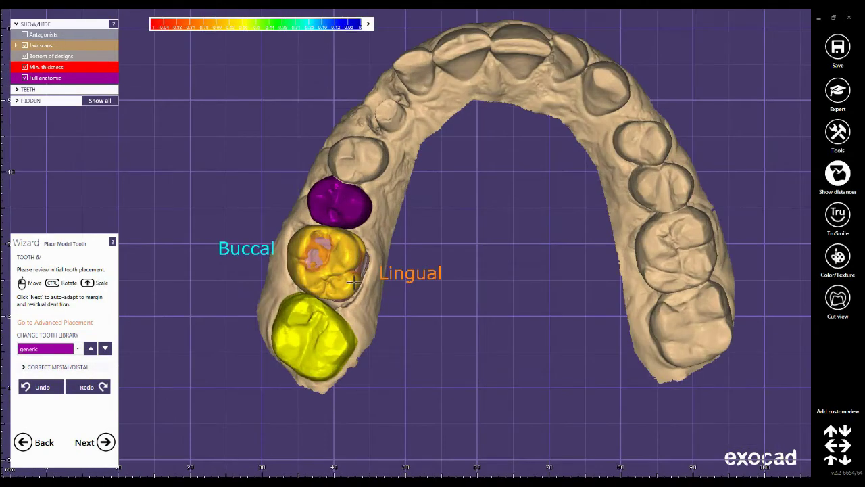
{"action": "left_click_drag", "start_coordinate": [354, 283], "coordinate": [349, 292], "text": "ctrl"}
{"action": "left_click_drag", "start_coordinate": [334, 244], "coordinate": [348, 240]}
{"action": "mouse_move", "coordinate": [348, 272]}
{"action": "left_mouse_down"}
{"action": "mouse_move", "coordinate": [352, 257]}
{"action": "mouse_move", "coordinate": [357, 264]}
{"action": "left_mouse_up"}
Check the placed model tooth against the antagonist, hide the antagonist and accept the placement.
{"action": "scroll", "coordinate": [378, 278], "scroll_direction": "down", "scroll_amount": 3}
{"action": "right_click_drag", "start_coordinate": [378, 278], "coordinate": [394, 293]}
{"action": "scroll", "coordinate": [393, 237], "scroll_direction": "up", "scroll_amount": 3}
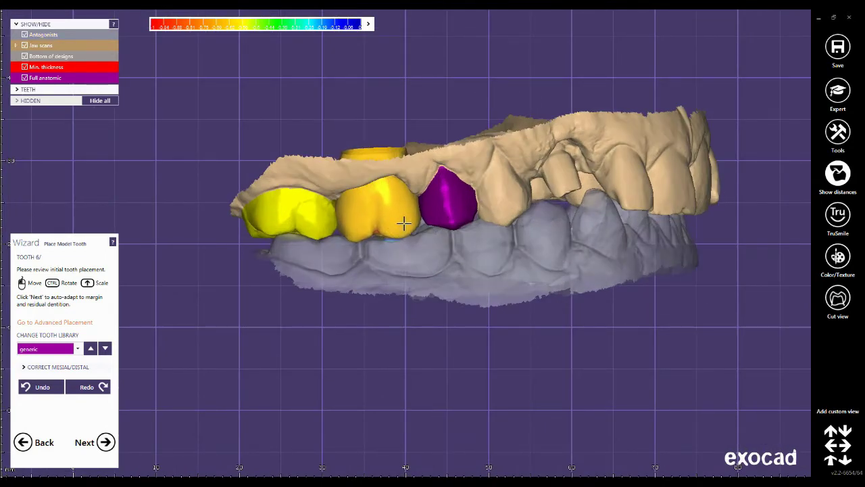
{"action": "right_click_drag", "start_coordinate": [402, 223], "coordinate": [403, 257]}
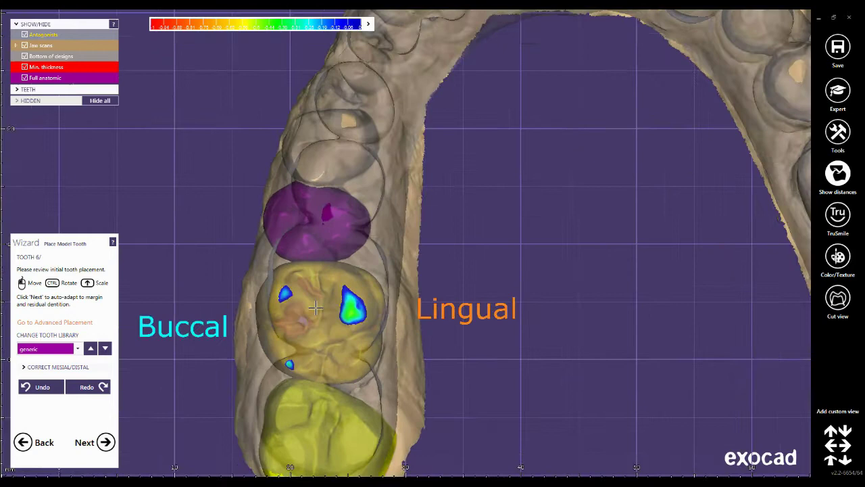
{"action": "left_click", "coordinate": [25, 35]}
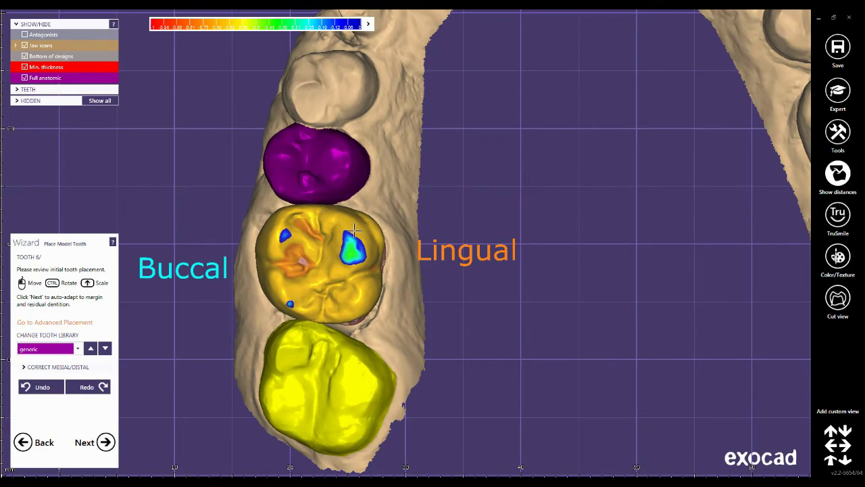
{"action": "scroll", "coordinate": [375, 278], "scroll_direction": "down", "scroll_amount": 5}
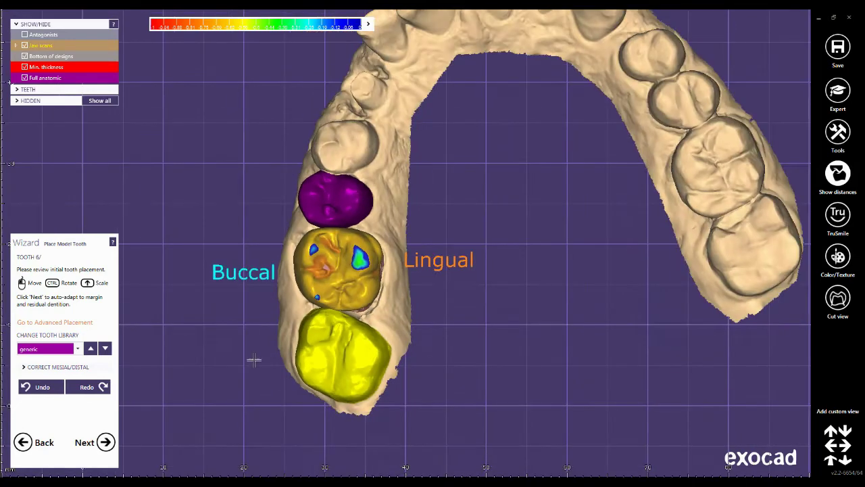
{"action": "left_click", "coordinate": [95, 442]}
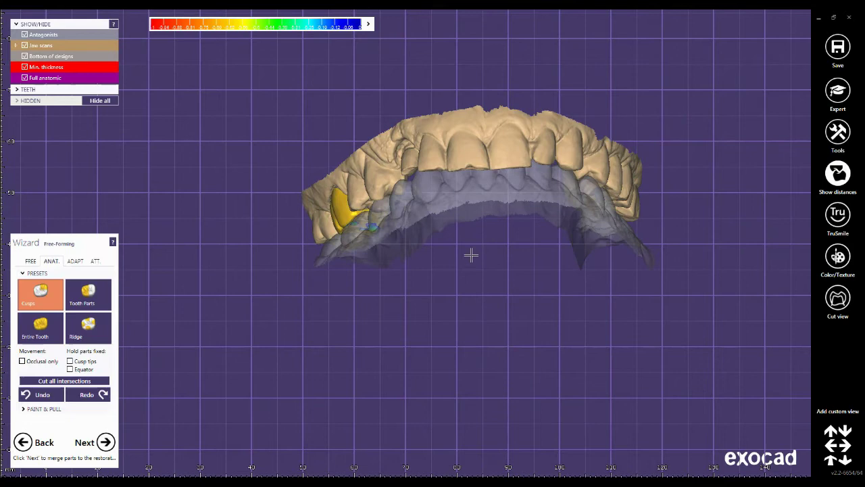
Hide the antagonist and reshape the crown's mesial cusps with the Tooth Parts preset to reduce their occlusal contacts.
{"action": "left_click", "coordinate": [22, 34]}
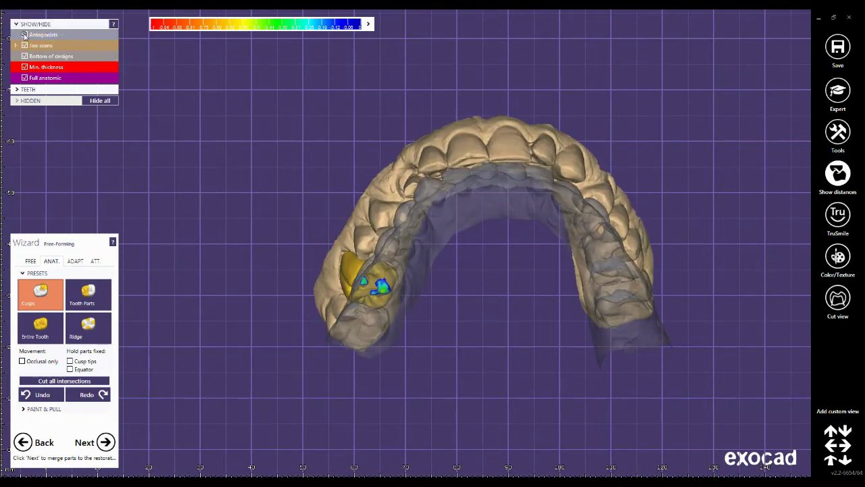
{"action": "left_click", "coordinate": [88, 294]}
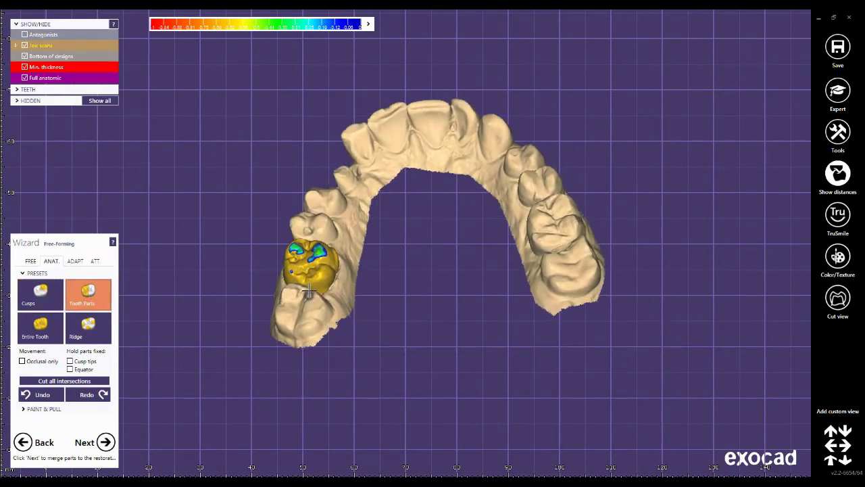
{"action": "scroll", "coordinate": [332, 224], "scroll_direction": "up", "scroll_amount": 5}
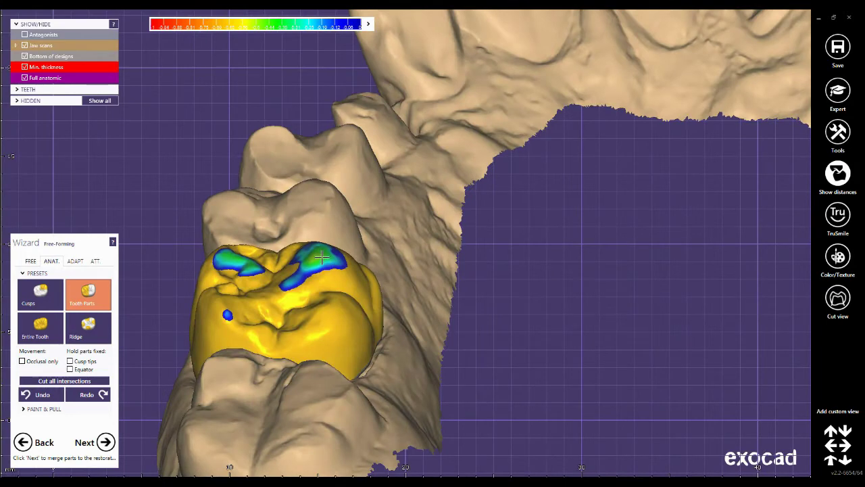
{"action": "left_click_drag", "start_coordinate": [322, 257], "coordinate": [313, 267]}
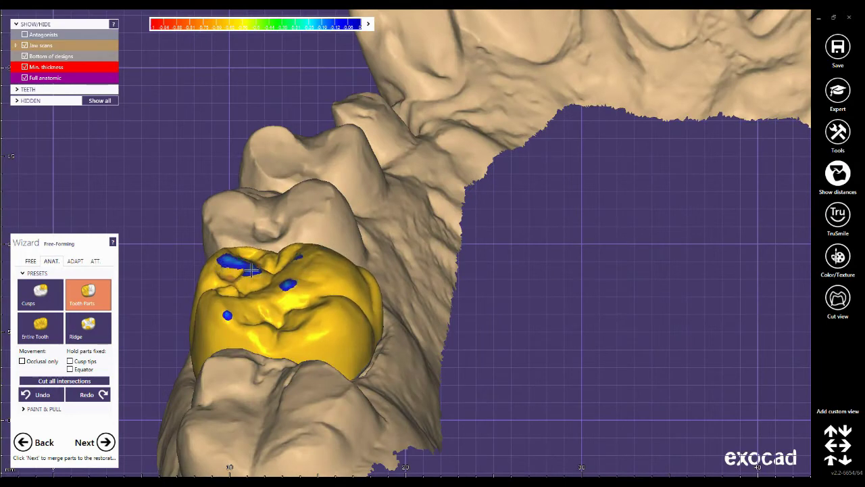
{"action": "left_click_drag", "start_coordinate": [251, 270], "coordinate": [254, 275]}
{"action": "right_click_drag", "start_coordinate": [323, 236], "coordinate": [353, 297]}
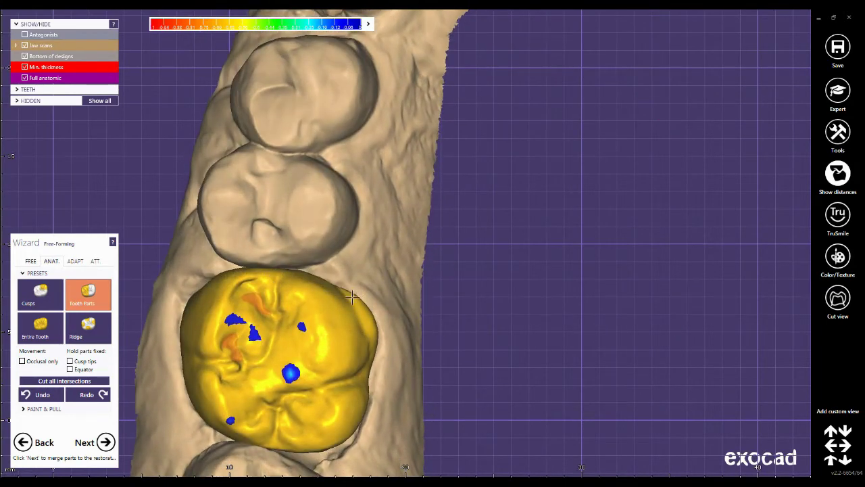
{"action": "scroll", "coordinate": [367, 284], "scroll_direction": "down", "scroll_amount": 5}
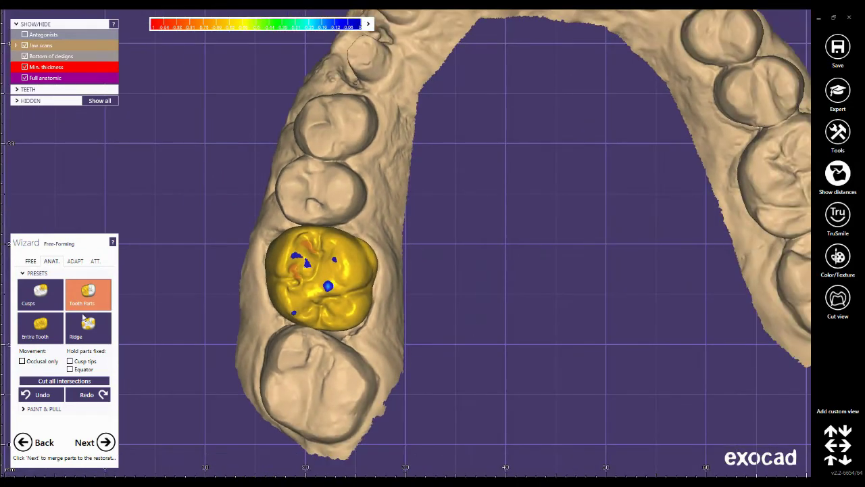
Cut the crown's occlusal intersections with the antagonist, using a desired distance of 0.1 mm for full contour parts.
{"action": "left_click", "coordinate": [71, 263]}
{"action": "middle_click_drag", "start_coordinate": [501, 359], "coordinate": [479, 315]}
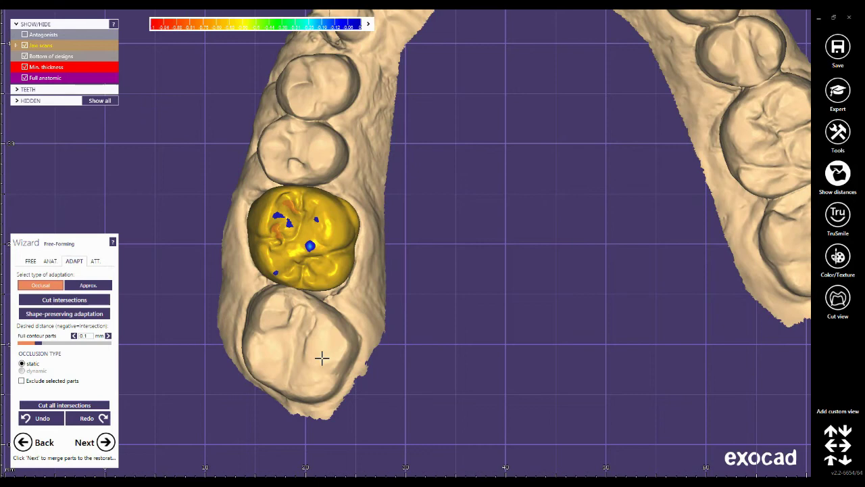
{"action": "left_click", "coordinate": [70, 303]}
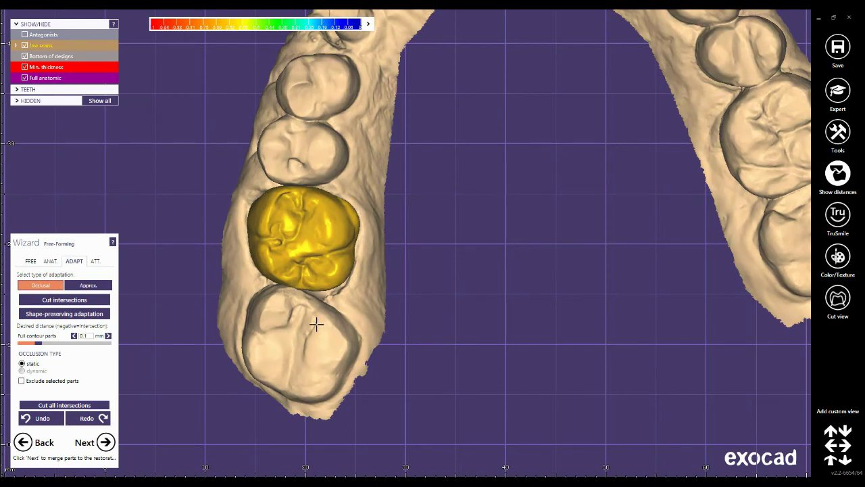
Apply a shape-preserving approximal adaptation of the crown to its adjacent teeth with a desired distance of 0 mm.
{"action": "left_click", "coordinate": [89, 284]}
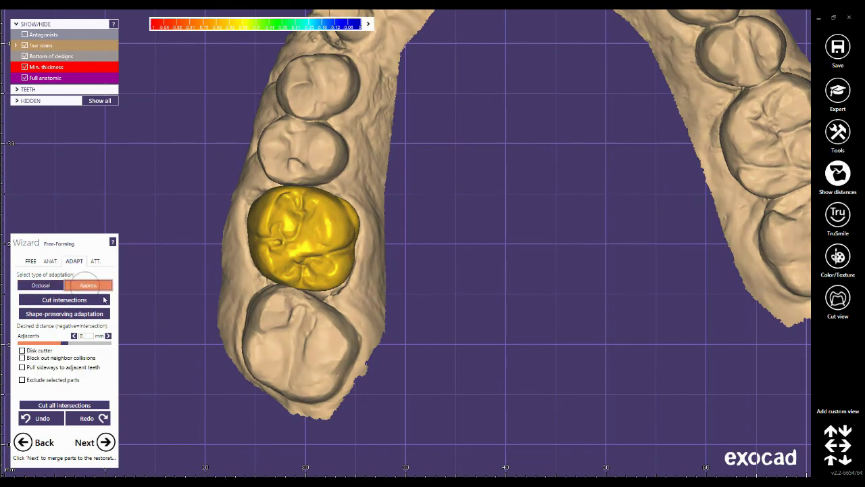
{"action": "left_click", "coordinate": [102, 315]}
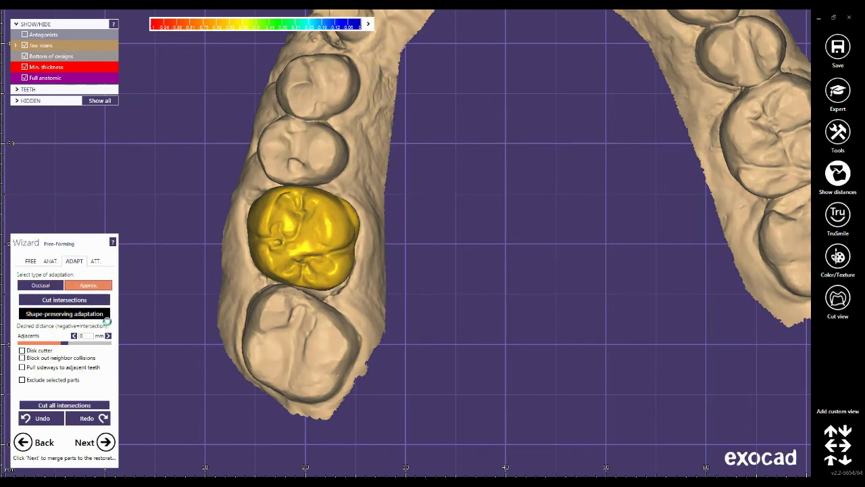
{"action": "right_click_drag", "start_coordinate": [274, 335], "coordinate": [275, 335]}
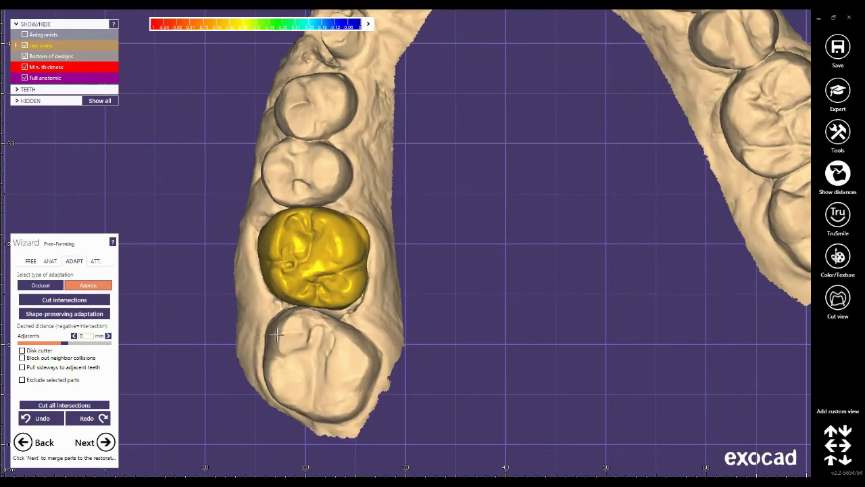
Hide the jaw scans, switch to the free-form smoothing tool and inspect the isolated crown's side and occlusal surfaces.
{"action": "left_click", "coordinate": [25, 45]}
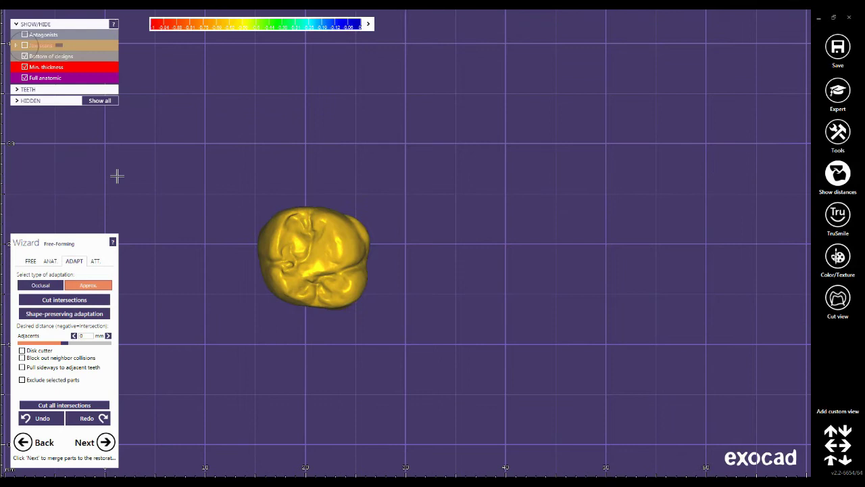
{"action": "right_click_drag", "start_coordinate": [335, 328], "coordinate": [337, 350]}
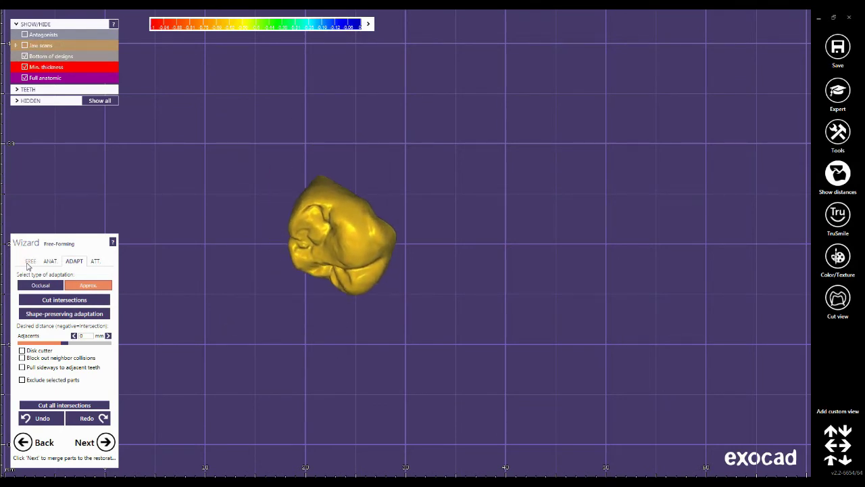
{"action": "left_click", "coordinate": [30, 261]}
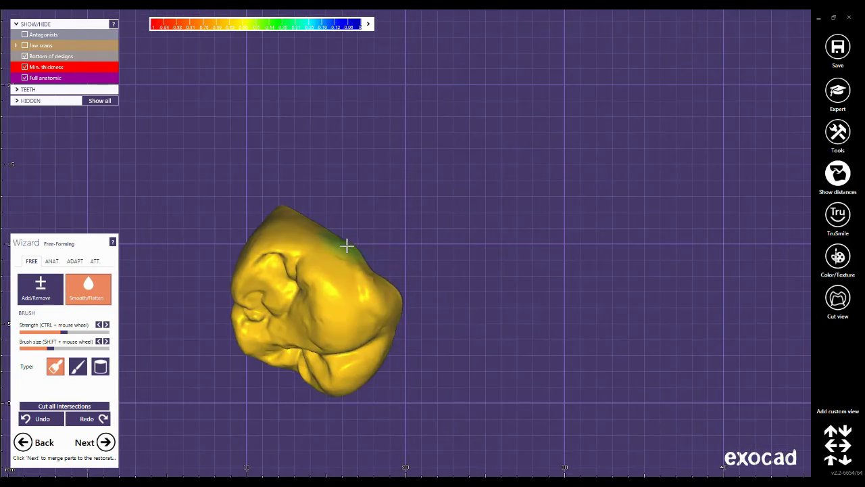
{"action": "scroll", "coordinate": [360, 271], "scroll_direction": "down", "scroll_amount": 3}
{"action": "right_click_drag", "start_coordinate": [401, 318], "coordinate": [430, 279]}
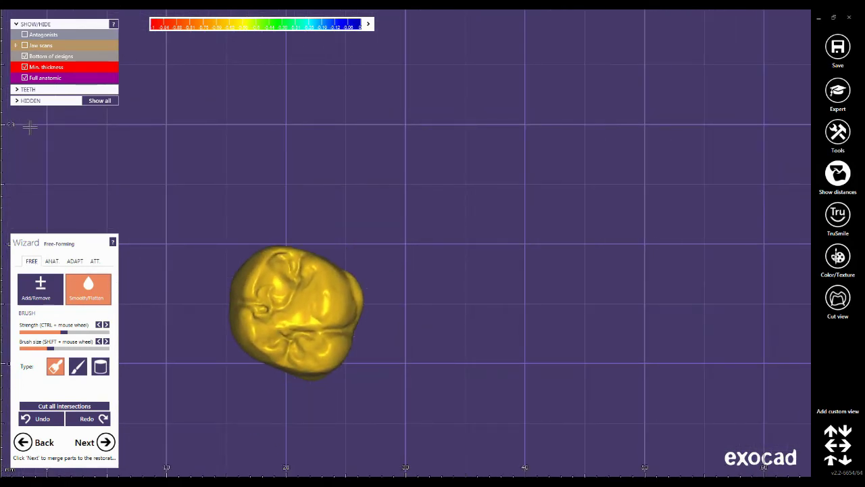
Show the jaw scans and antagonist together with the crown and display the models in their scanned colours.
{"action": "left_click", "coordinate": [24, 44]}
{"action": "left_click", "coordinate": [99, 101]}
{"action": "scroll", "coordinate": [392, 300], "scroll_direction": "down", "scroll_amount": 5}
{"action": "right_click_drag", "start_coordinate": [411, 343], "coordinate": [412, 356]}
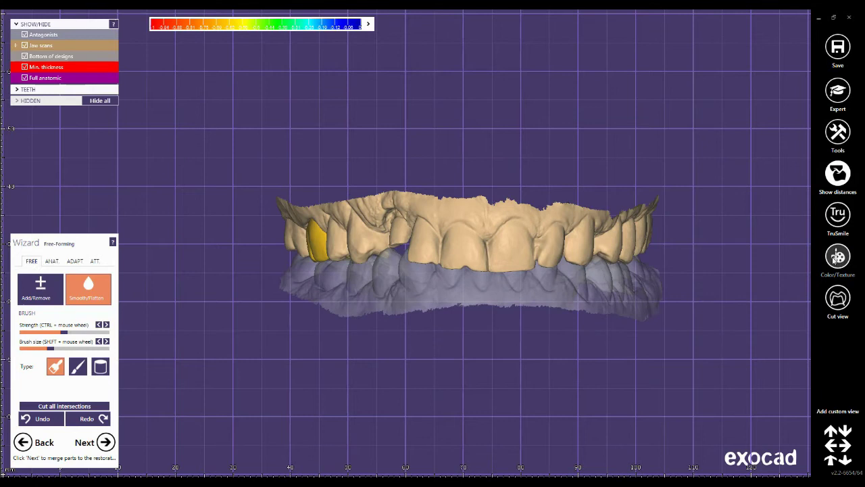
{"action": "left_click", "coordinate": [837, 257]}
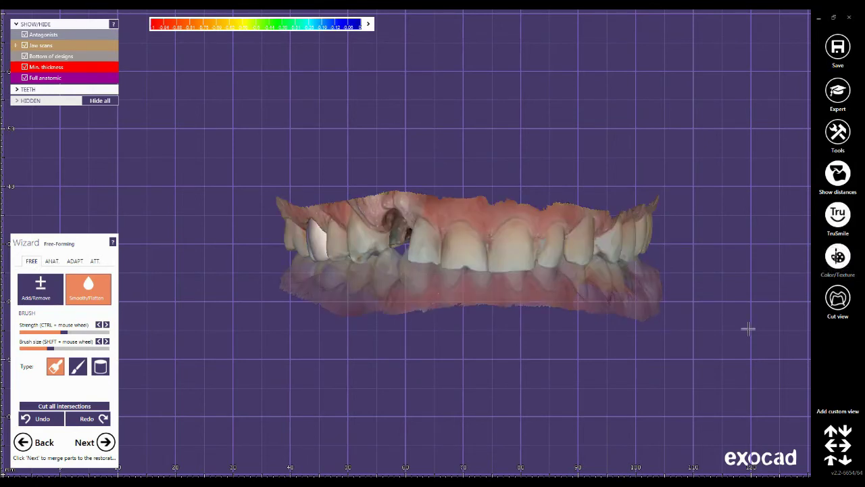
Review the crown within both arches from the front, accept the free-formed shape and continue to merging and saving the restoration.
{"action": "right_click_drag", "start_coordinate": [645, 365], "coordinate": [649, 365]}
{"action": "right_click_drag", "start_coordinate": [598, 359], "coordinate": [456, 289]}
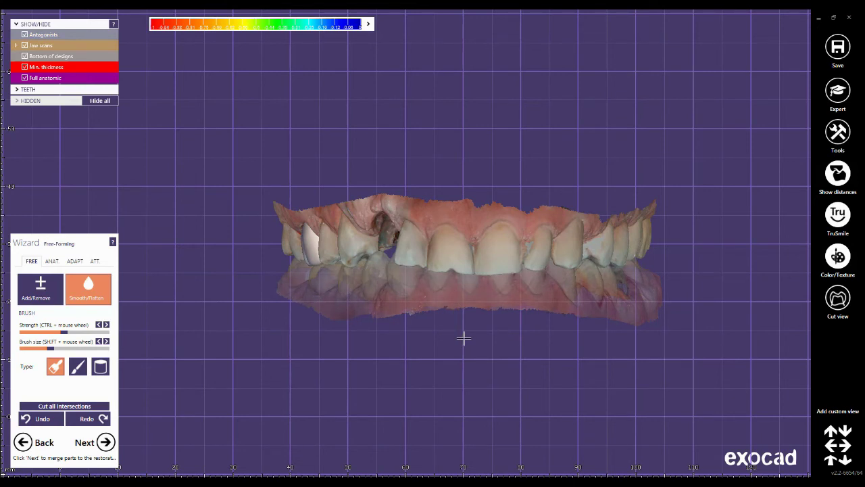
{"action": "right_click_drag", "start_coordinate": [464, 338], "coordinate": [494, 307]}
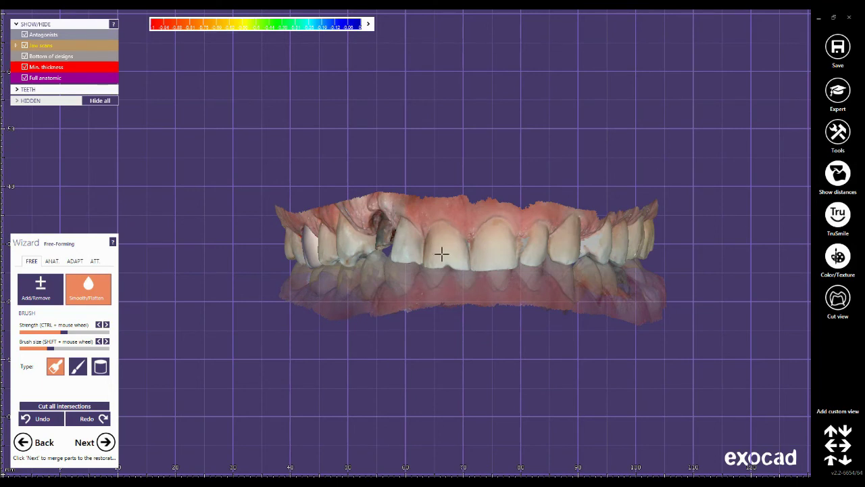
{"action": "right_click_drag", "start_coordinate": [497, 273], "coordinate": [468, 251]}
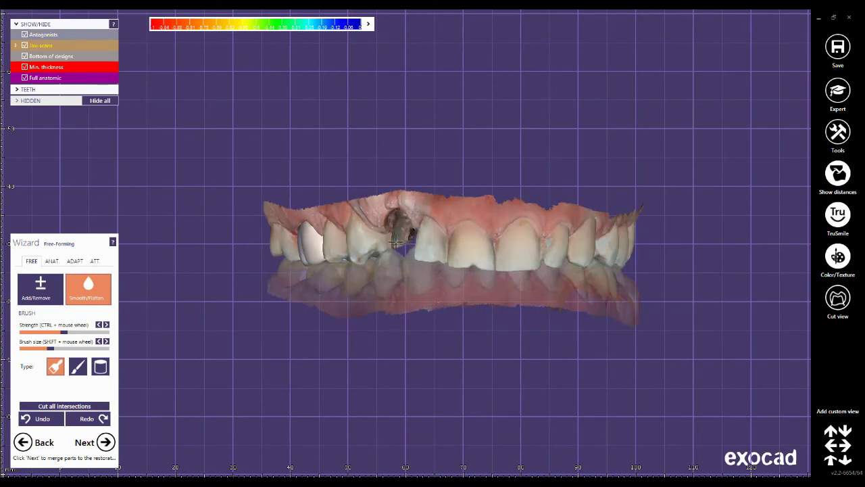
{"action": "right_click_drag", "start_coordinate": [435, 310], "coordinate": [409, 308]}
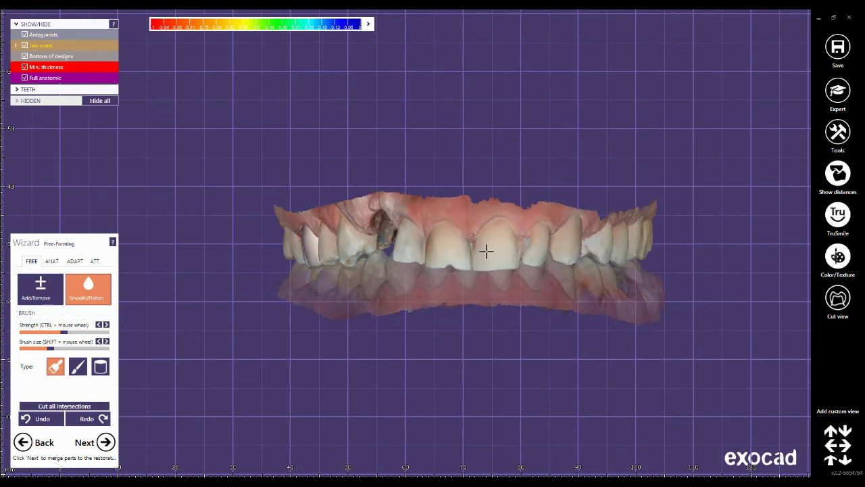
{"action": "right_click_drag", "start_coordinate": [493, 346], "coordinate": [489, 346]}
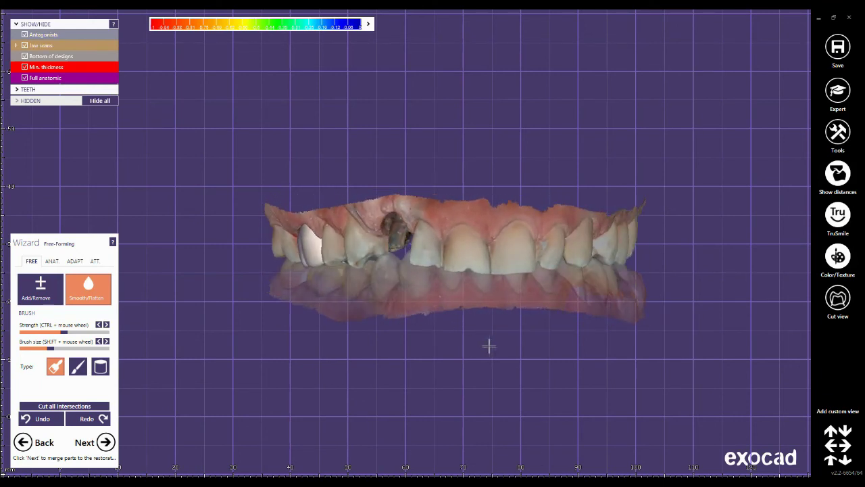
{"action": "left_click", "coordinate": [106, 442]}
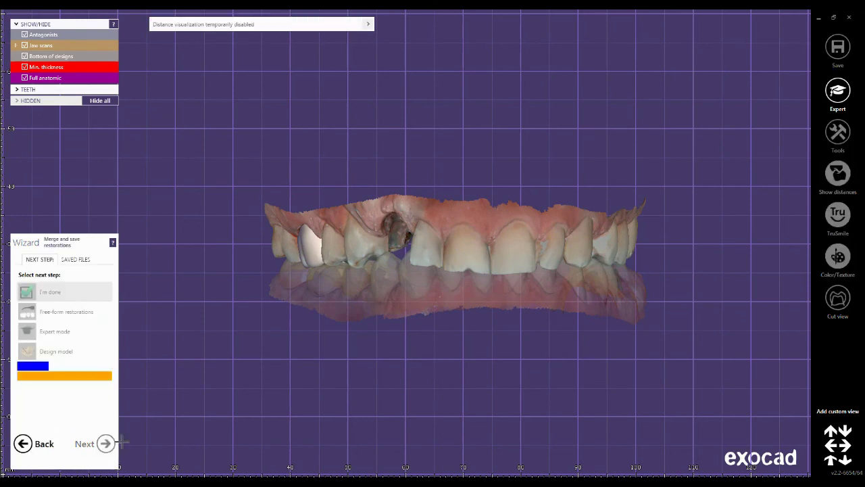